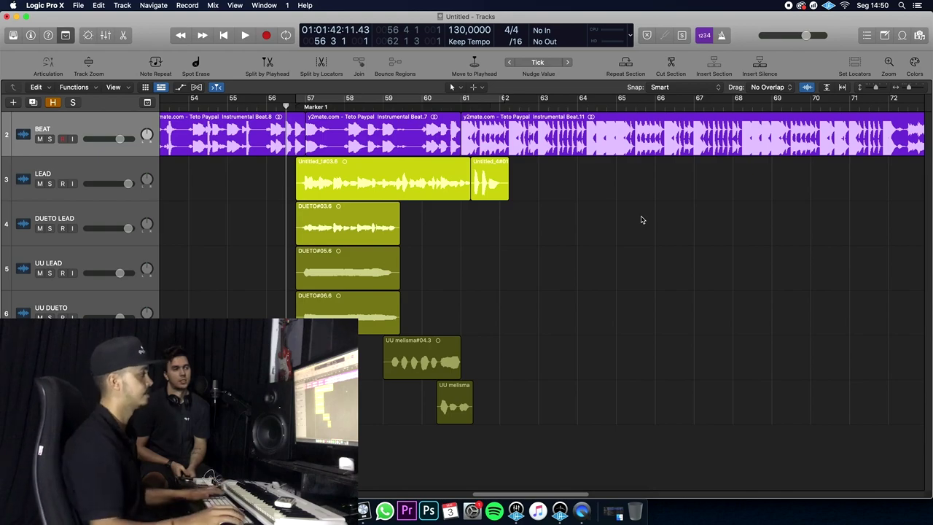
Solo the BEAT and LEAD tracks and play back the section from bar 56 through the end of the lead vocal
click(115, 129)
click(103, 170)
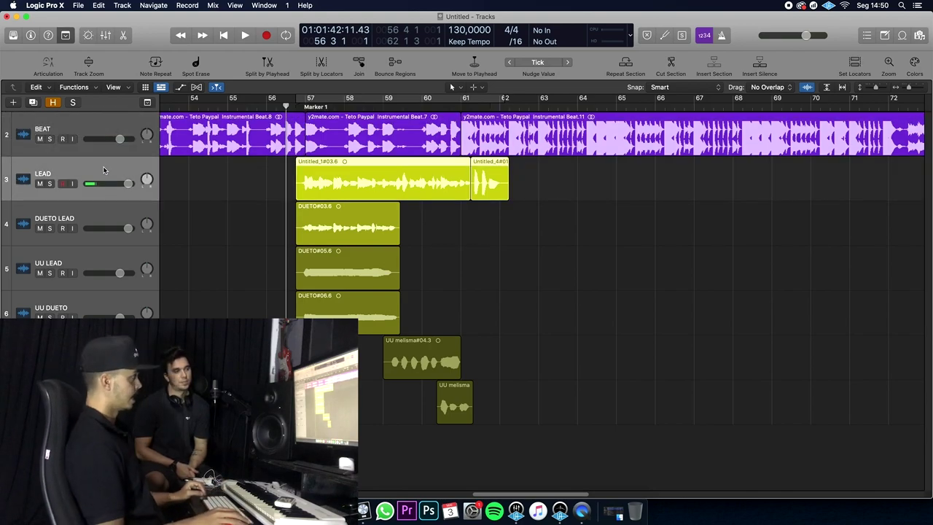
click(49, 138)
click(49, 183)
key(space)
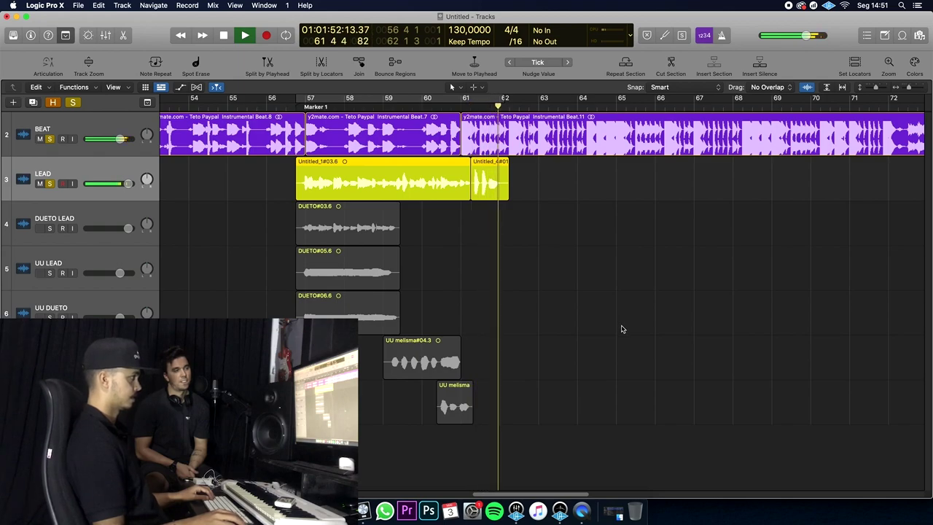
key(space)
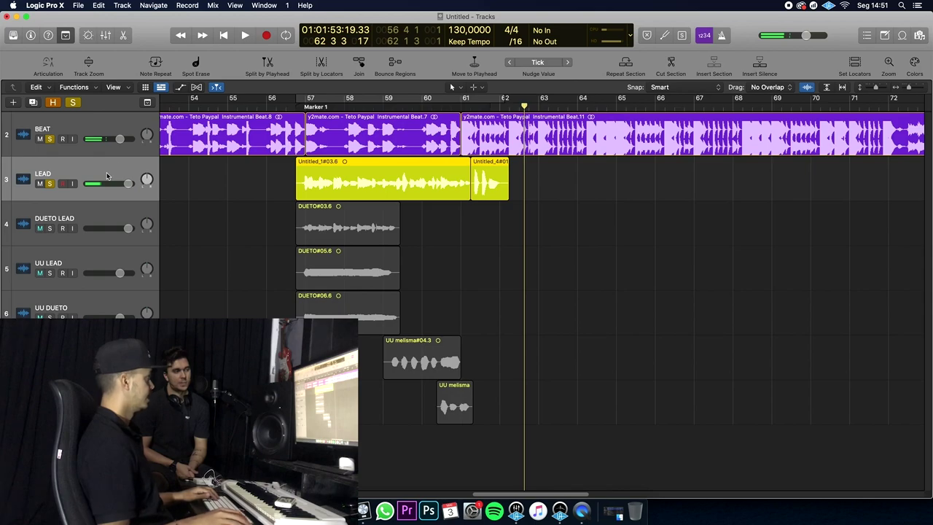
Replay the soloed beat and lead from Marker 1 and open the first LEAD region in the Flex Pitch editor
click(234, 203)
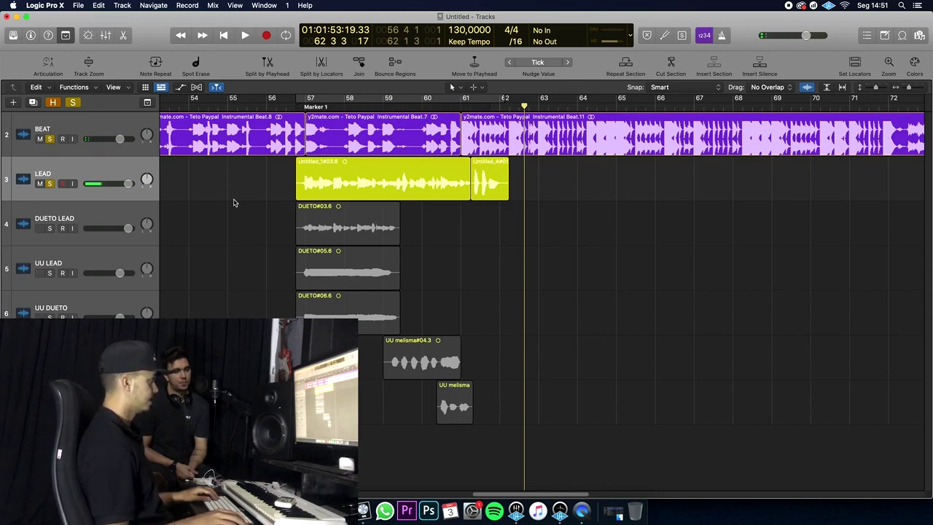
click(377, 194)
click(327, 108)
key(space)
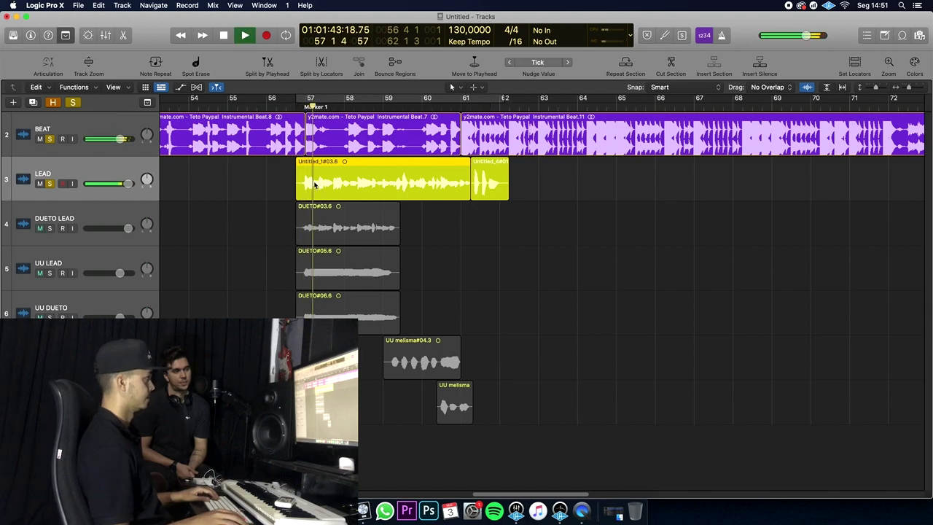
double_click(313, 184)
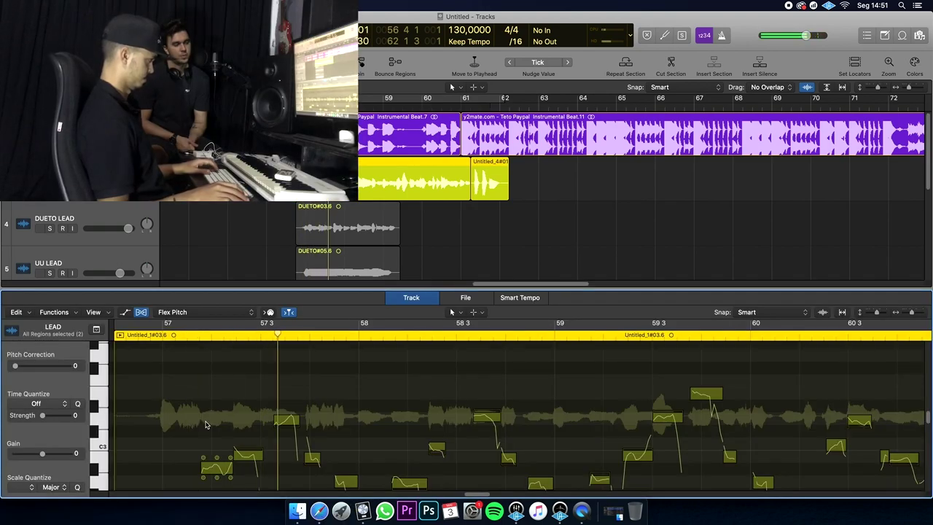
Adjust the pitch of the opening notes of the LEAD region, placing the first on G2, and close the Flex Pitch editor
scroll(191, 399, down, 3)
mouse_move(170, 439)
mouse_down()
mouse_move(170, 449)
mouse_move(170, 427)
mouse_up()
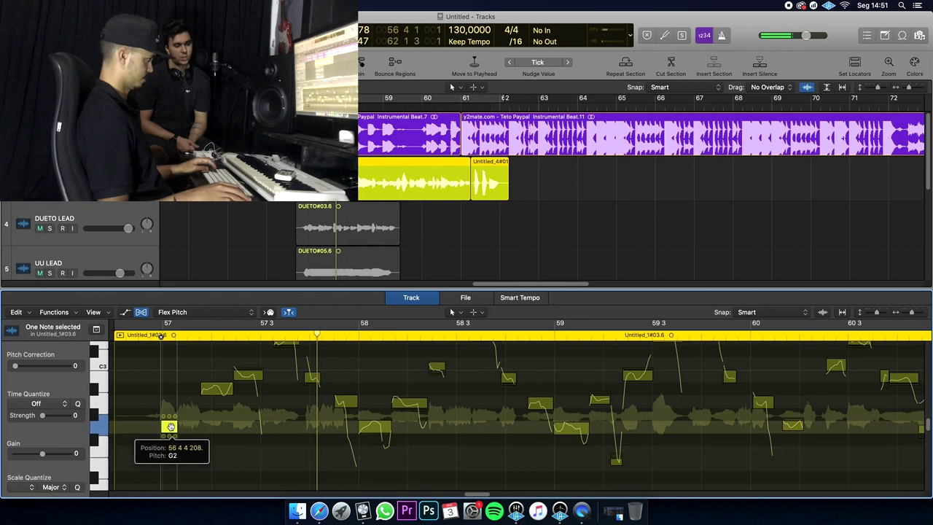
drag(210, 387, 210, 383)
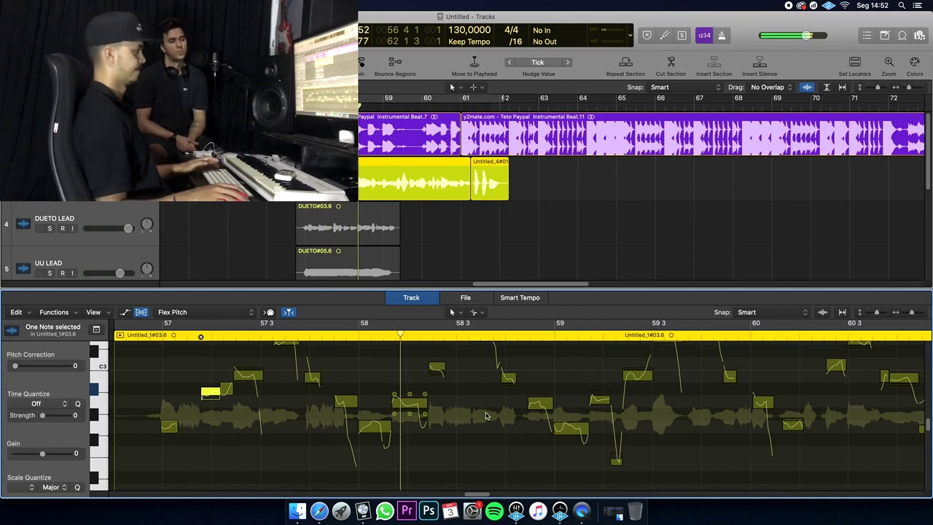
key(e)
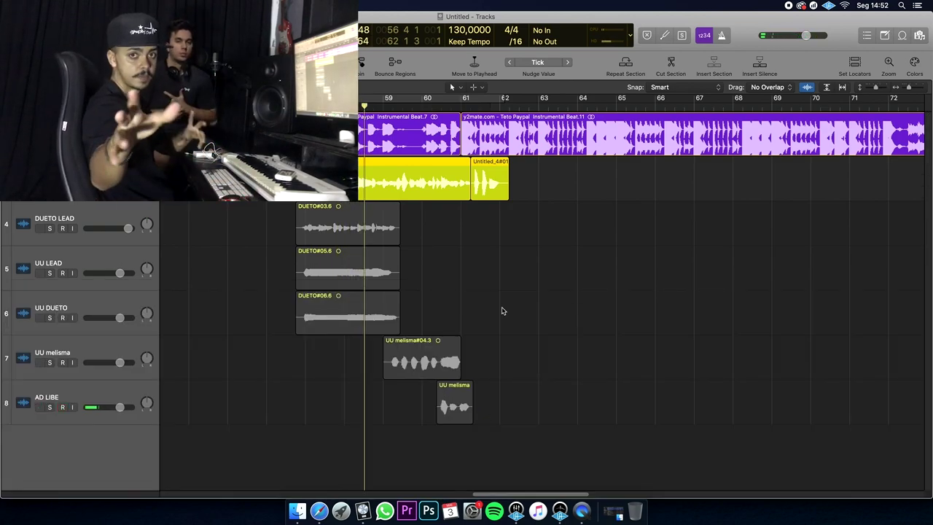
Solo only LEAD and DUETO LEAD, turn on cycle mode, and play the two vocals together
key(ctrl+r)
key(ctrl+r)
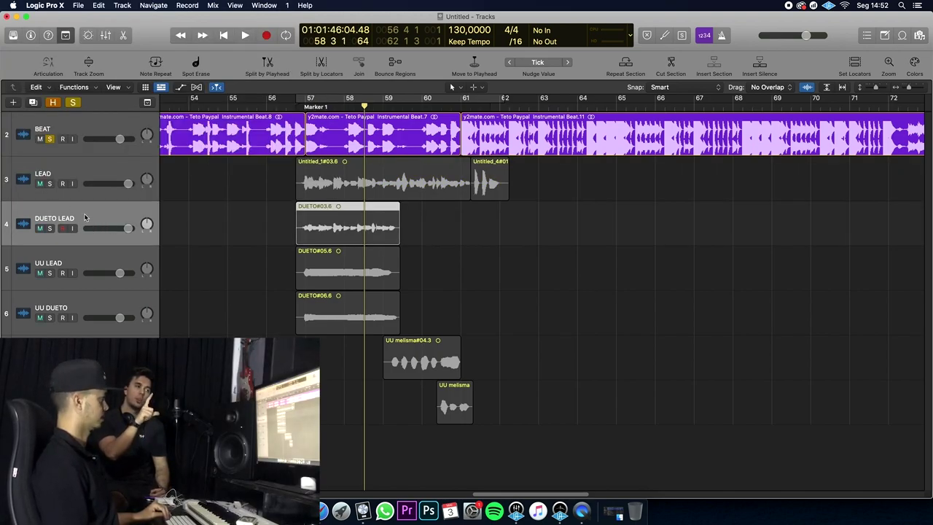
click(49, 140)
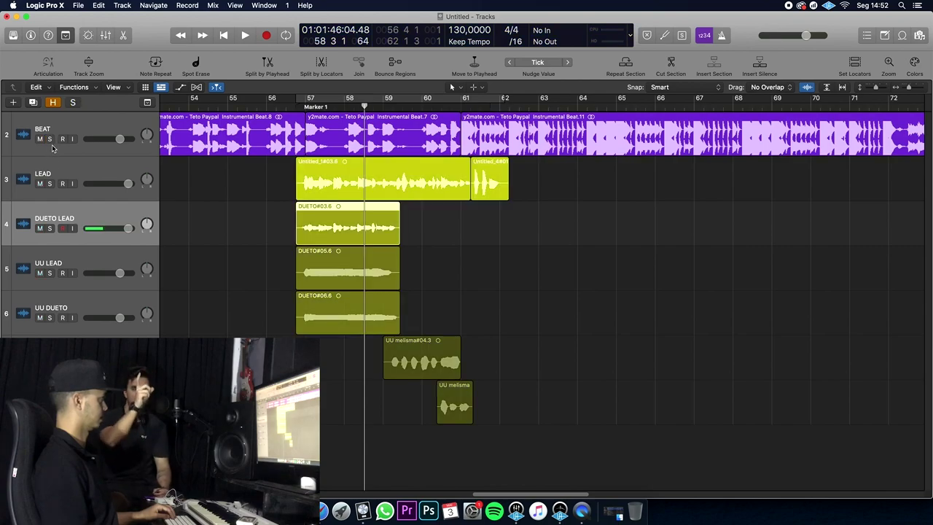
click(49, 183)
key(c)
key(space)
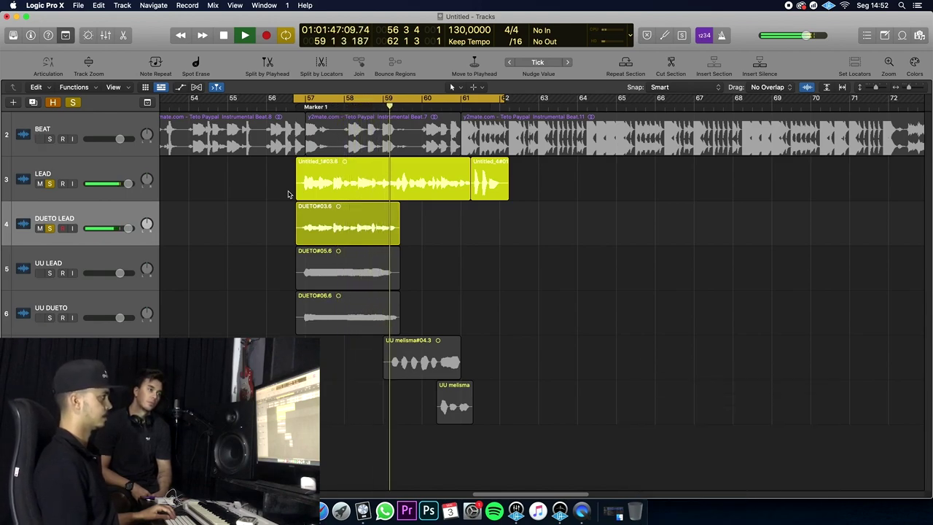
key(space)
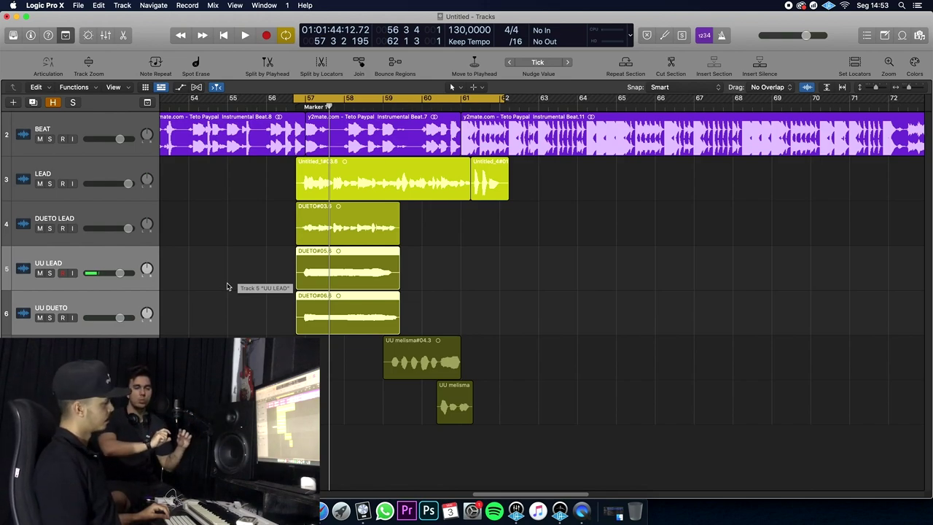
Play UU LEAD and UU DUETO together in solo, stop playback, and clear the solo
click(49, 273)
click(50, 317)
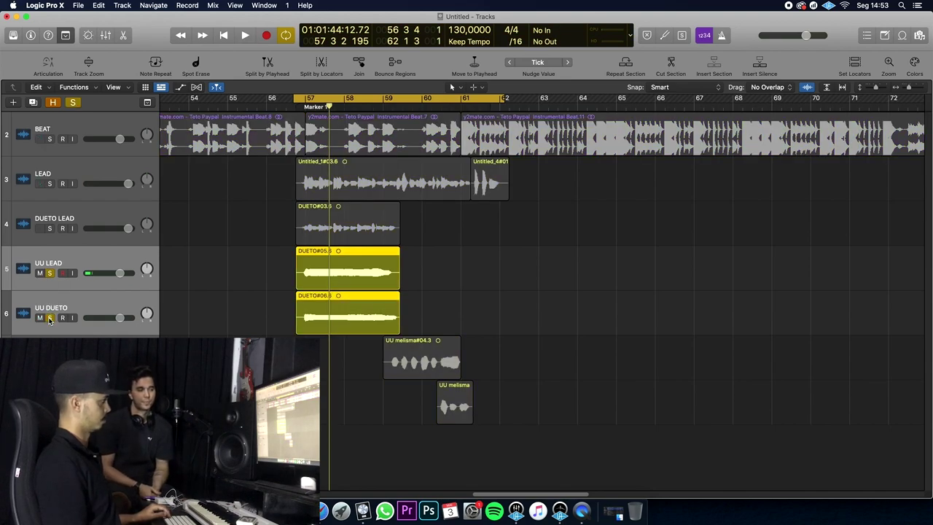
key(space)
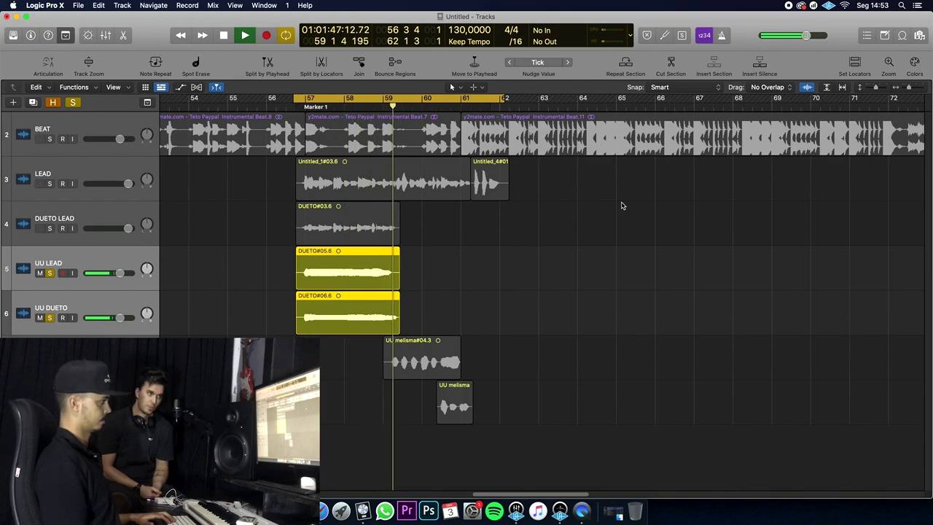
key(s)
key(space)
Trim the end of the UU DUETO region back to 59 2, give it a fade-out of 420, and show the inspector
key(super+Right)
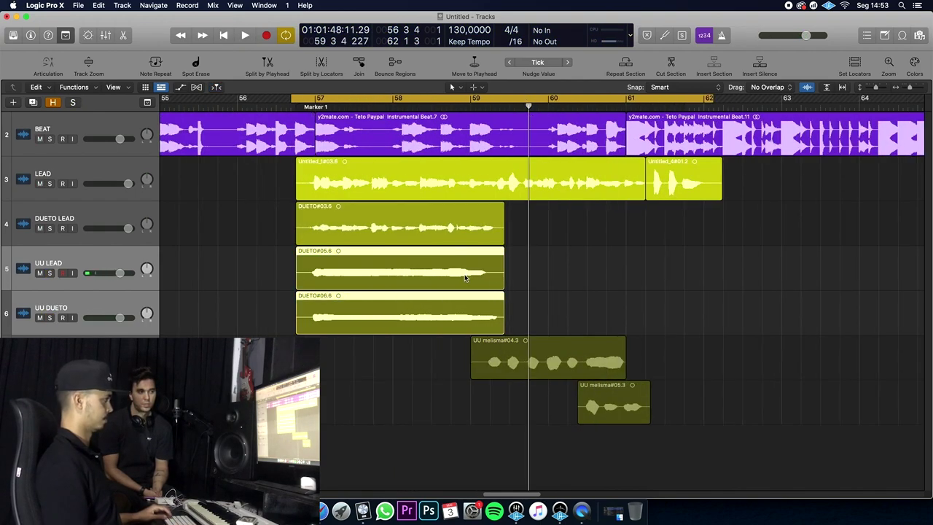
click(537, 295)
key(super+Right)
key(super+Right)
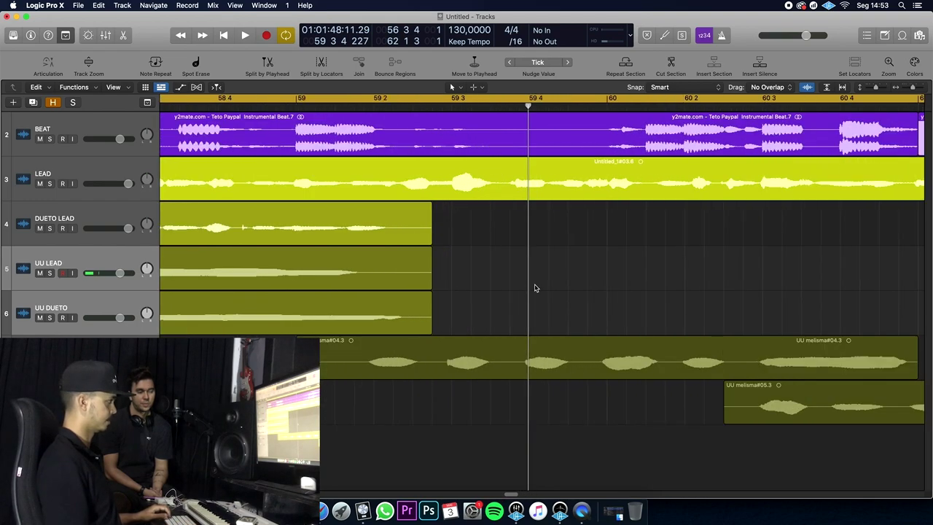
drag(353, 106, 430, 135)
drag(428, 324, 340, 318)
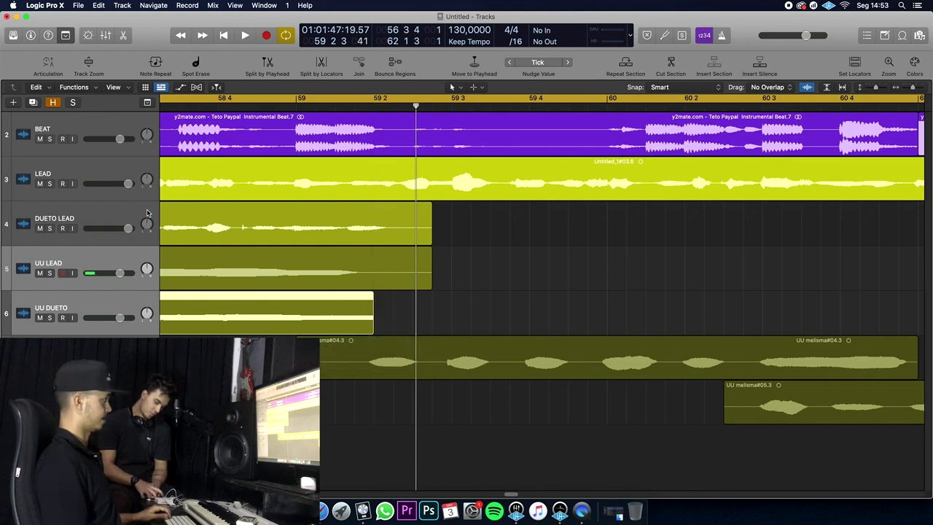
click(30, 35)
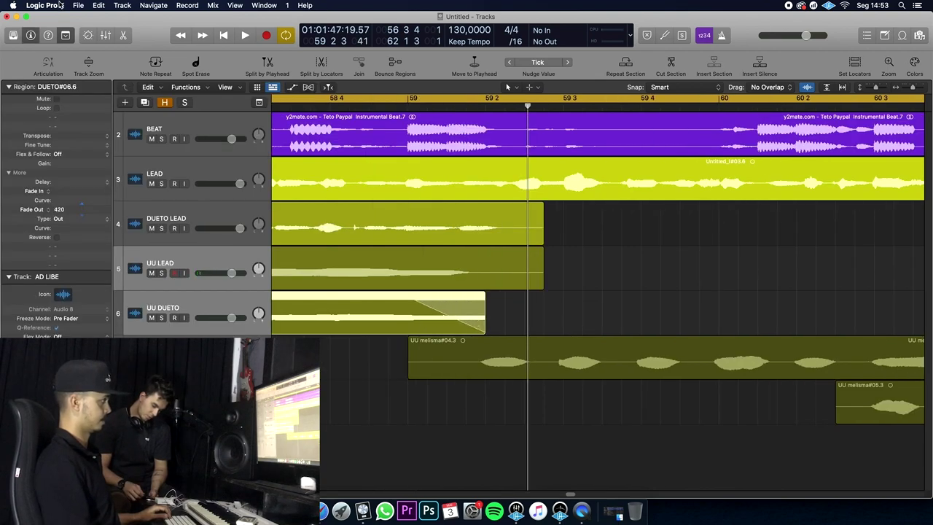
Audition the soloed UU LEAD and UU DUETO from 58 4 to check the trimmed and faded ending
click(331, 106)
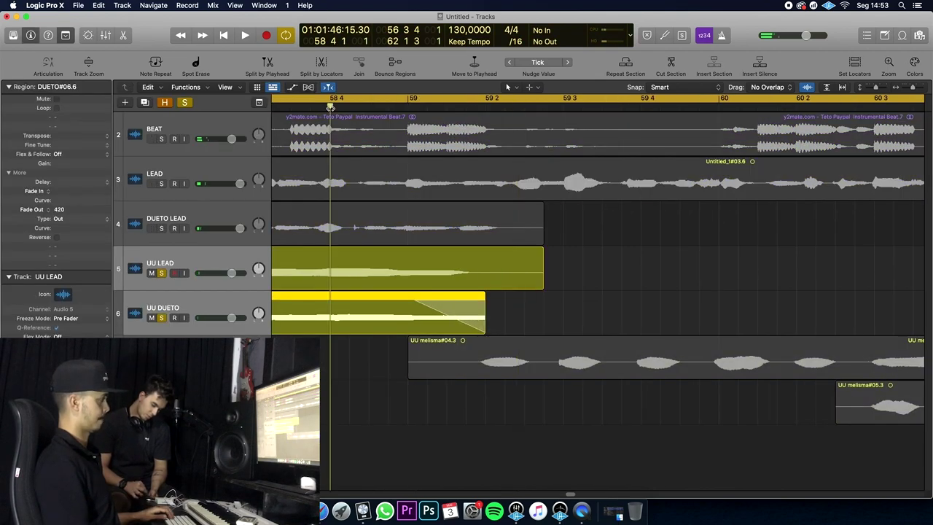
key(space)
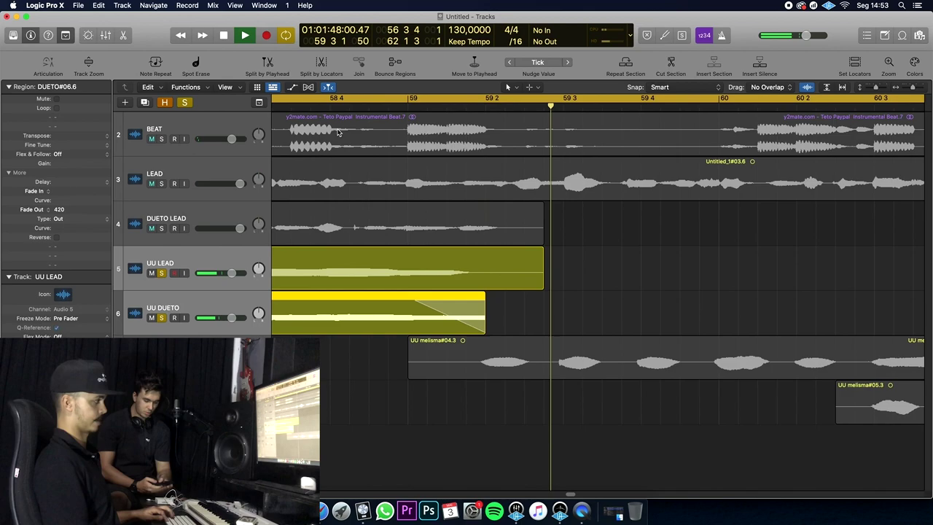
key(space)
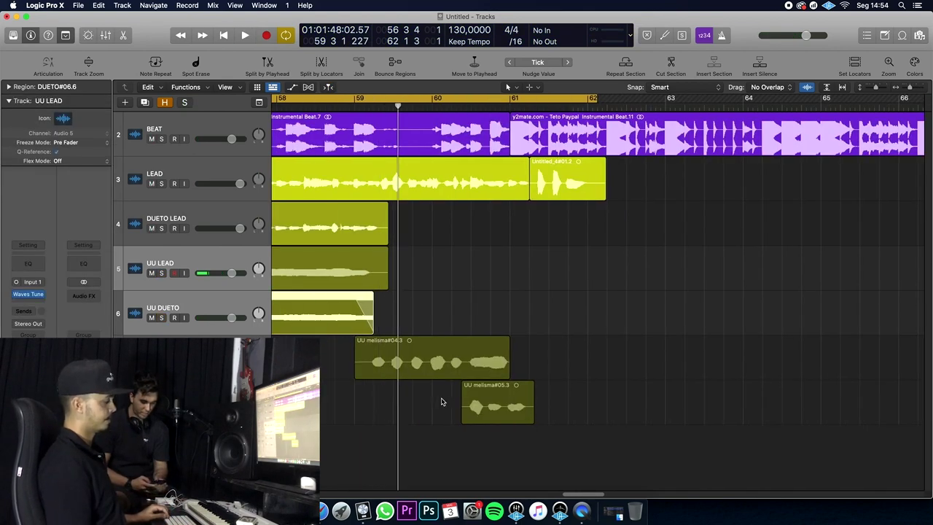
Select the UU melisma#04.3 region, solo its track, and play it back
scroll(441, 402, left, 5)
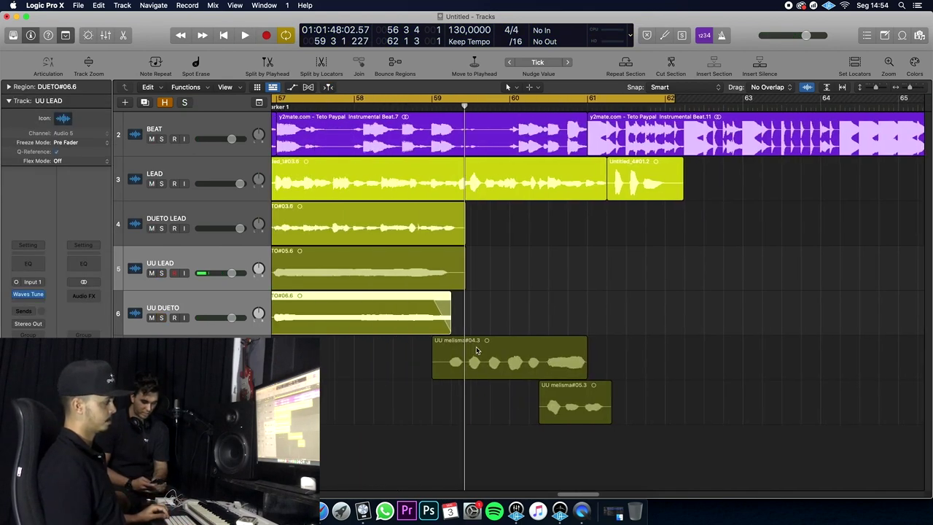
click(463, 425)
drag(421, 367, 643, 434)
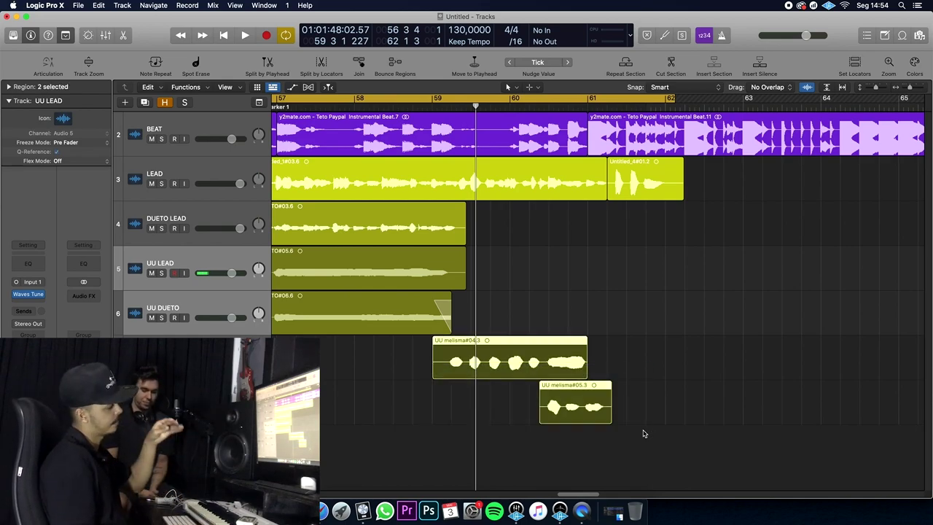
click(475, 396)
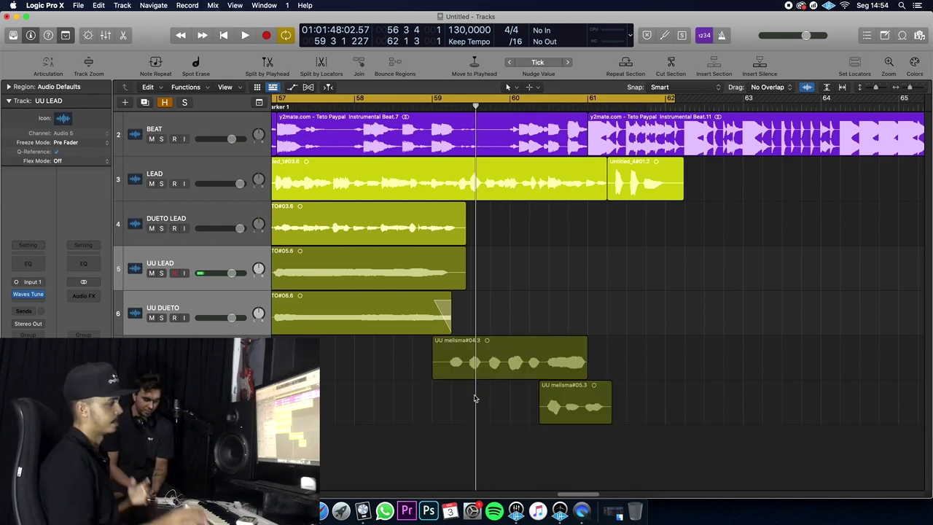
click(475, 361)
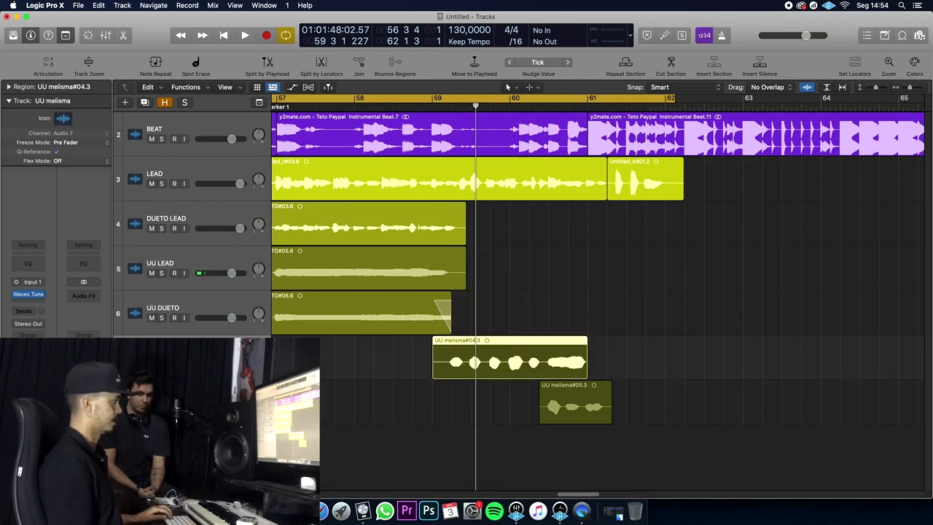
key(s)
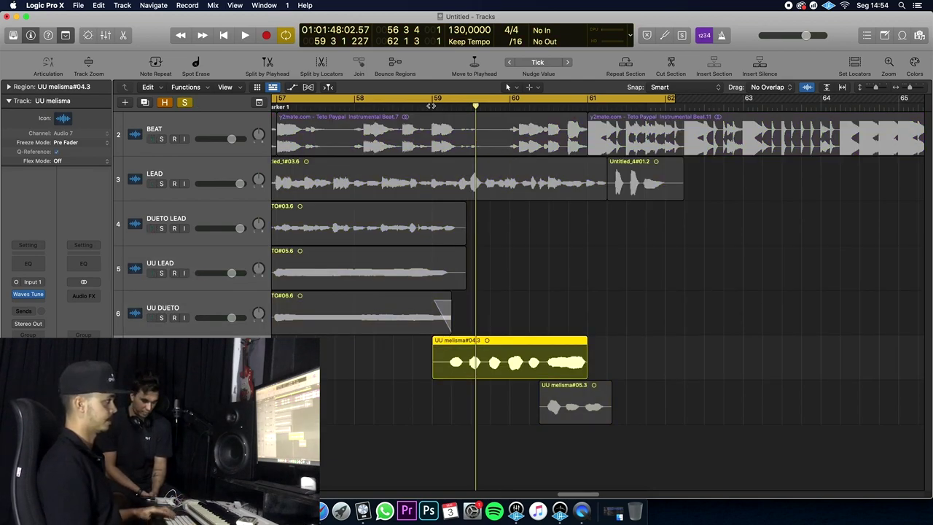
key(space)
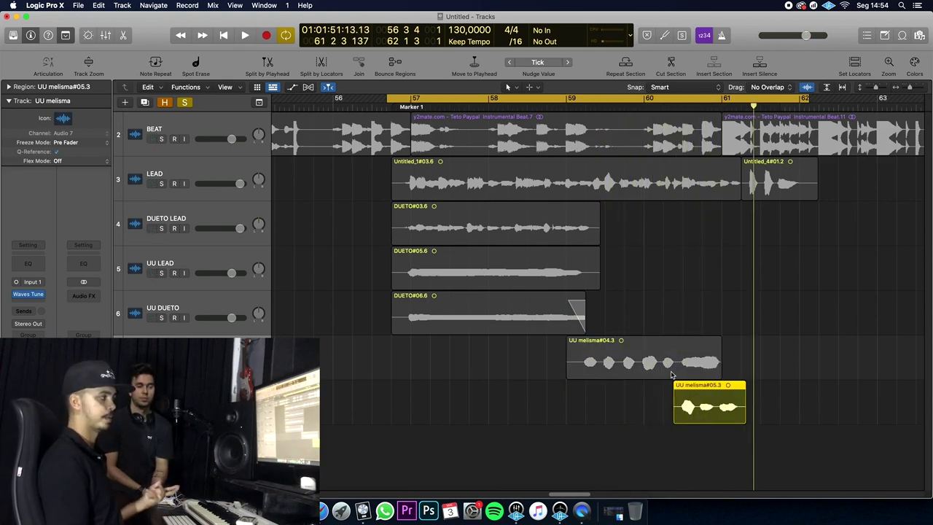
Play the UU melisma#05.3 region alone in solo, starting just after bar 60
click(686, 410)
double_click(662, 104)
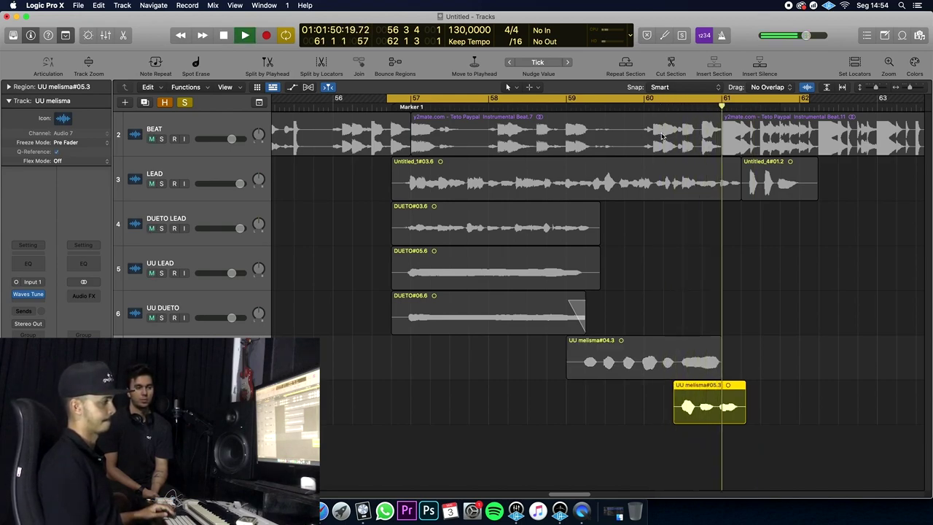
key(space)
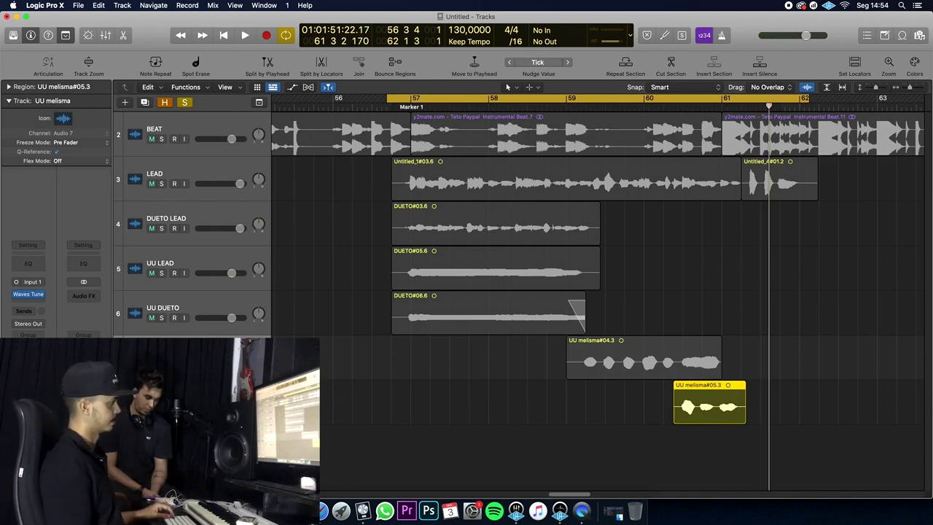
Solo both melisma tracks and play UU melisma#04.3 and UU melisma#05.3 together from bar 59
key(s)
key(s)
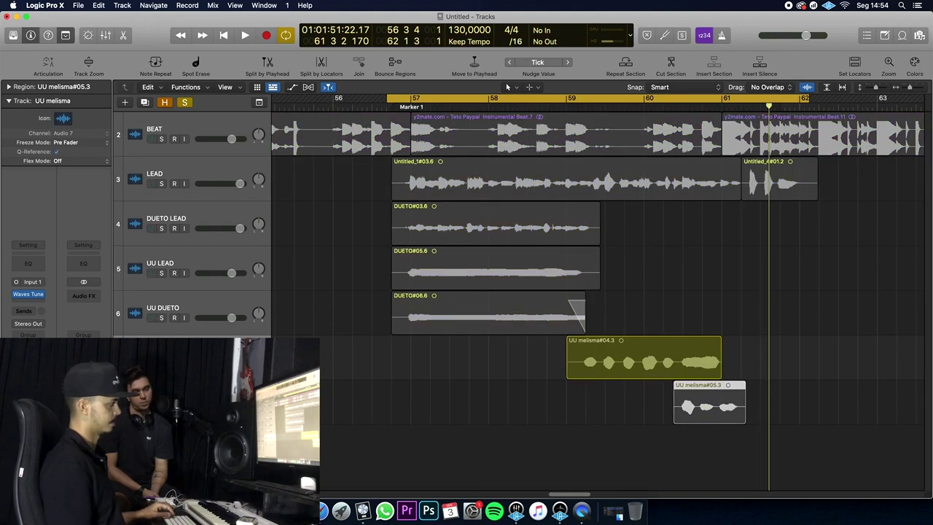
click(568, 106)
key(space)
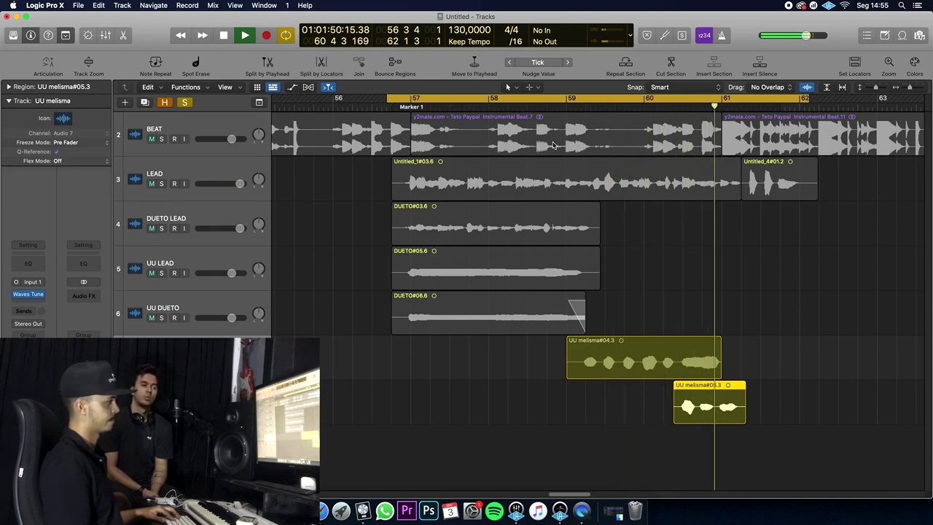
key(space)
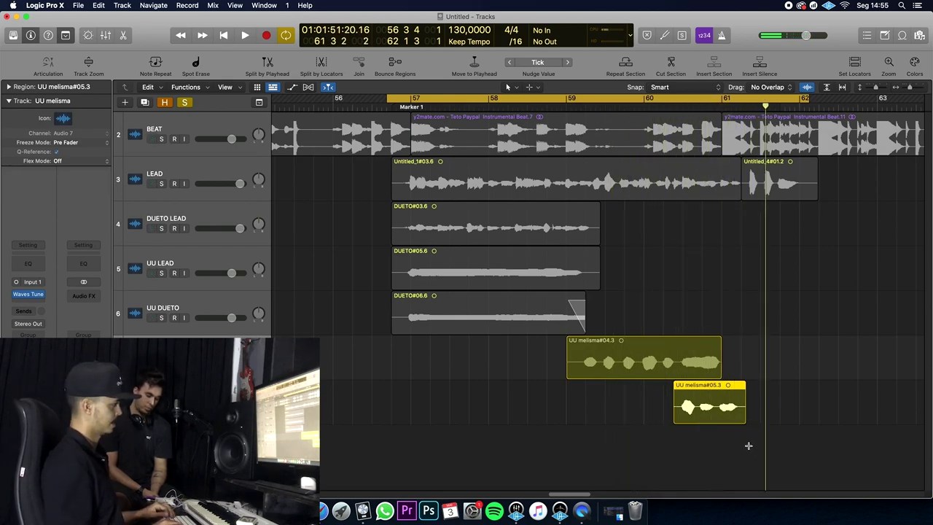
Play the soloed UU melisma#04.3 and UU melisma#05.3 regions together from just after bar 59
key(super+Right)
key(super+Right)
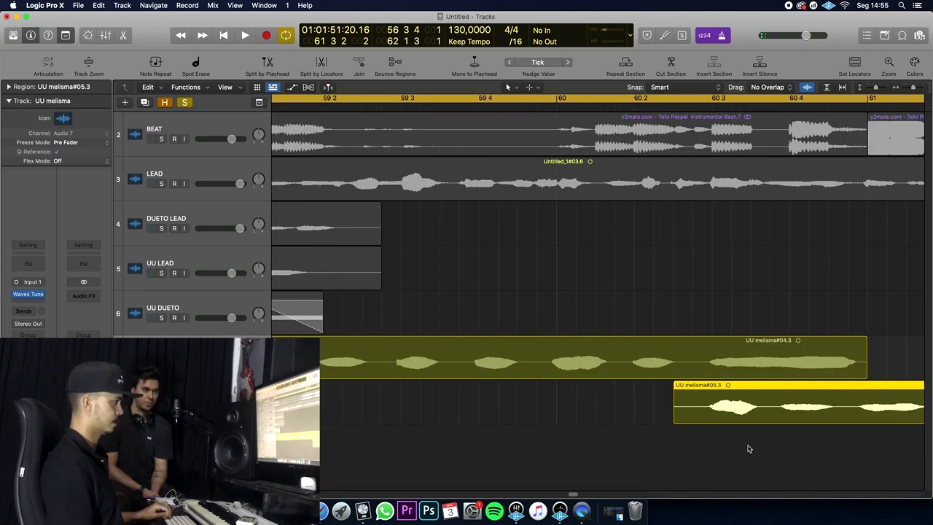
scroll(508, 290, left, 3)
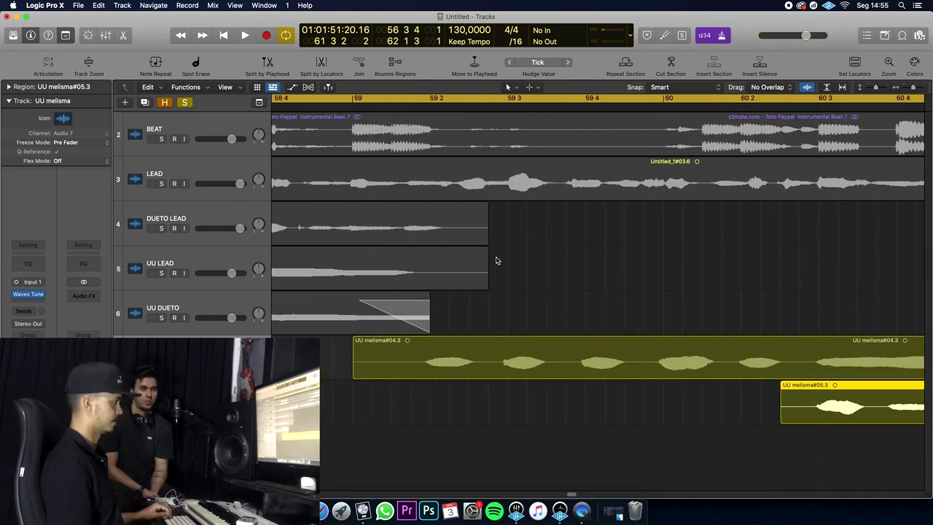
double_click(386, 110)
scroll(494, 189, right, 2)
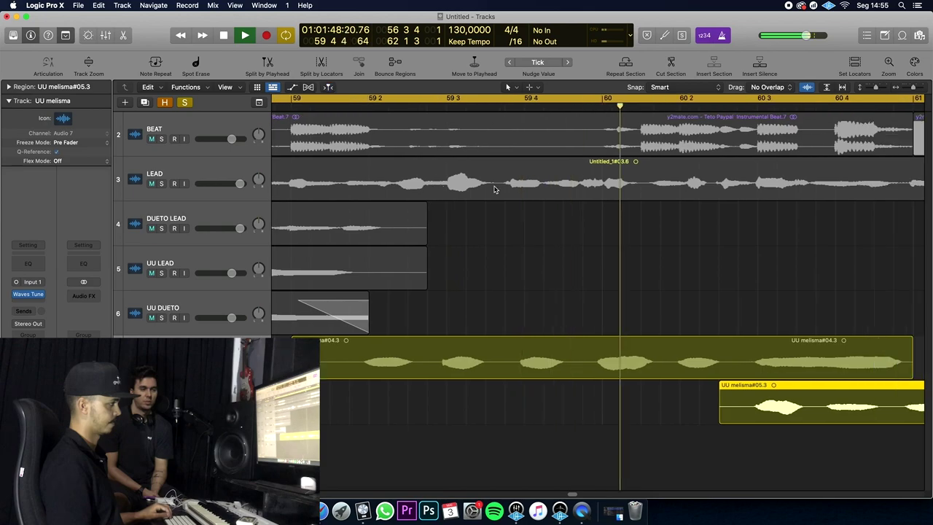
scroll(494, 189, right, 6)
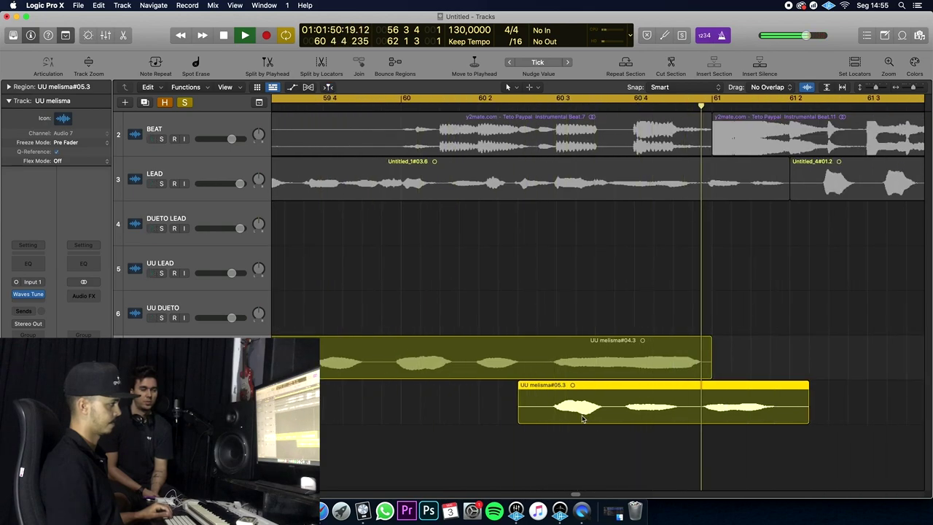
key(space)
Split the UU melisma#05.3 region into three pieces, one per sung phrase, and audition the soloed melismas from bar 60
drag(619, 406, 662, 420)
click(638, 414)
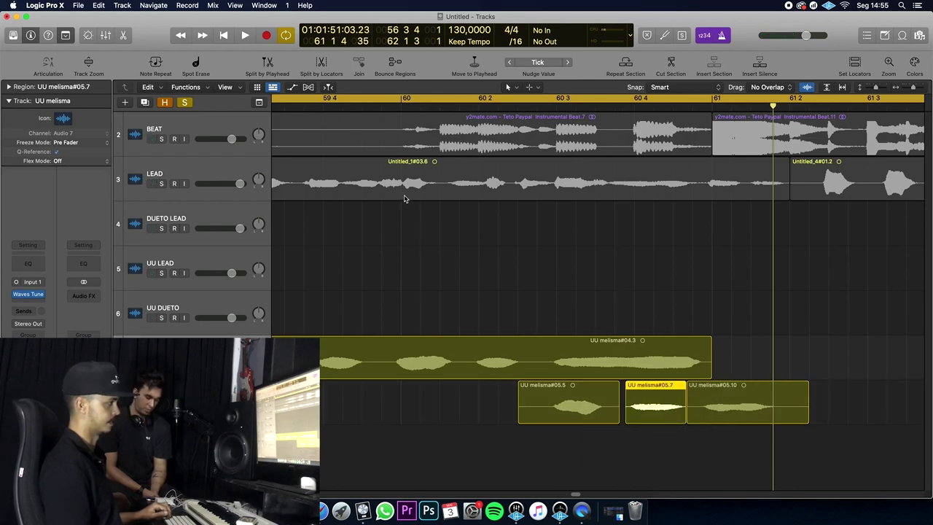
click(410, 99)
key(space)
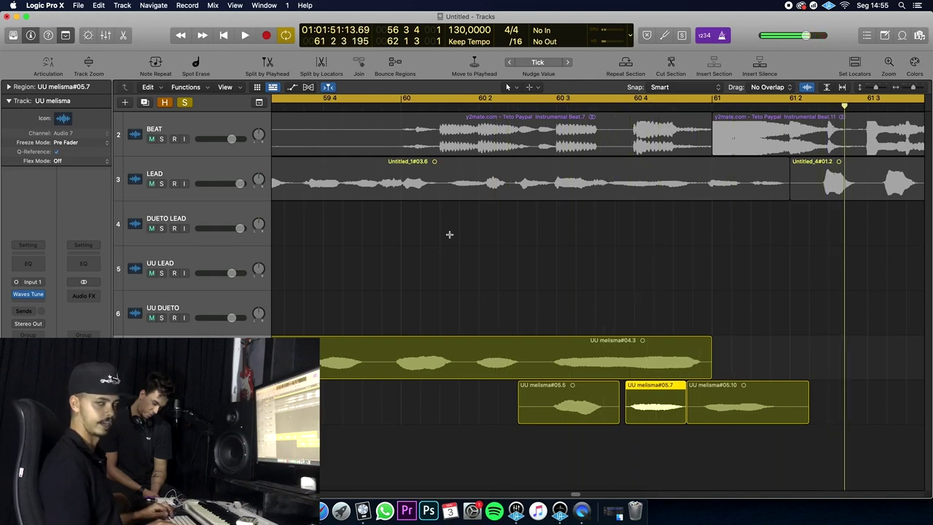
Play the full arrangement with solo off from the start of the cycle range, just before bar 57
key(space)
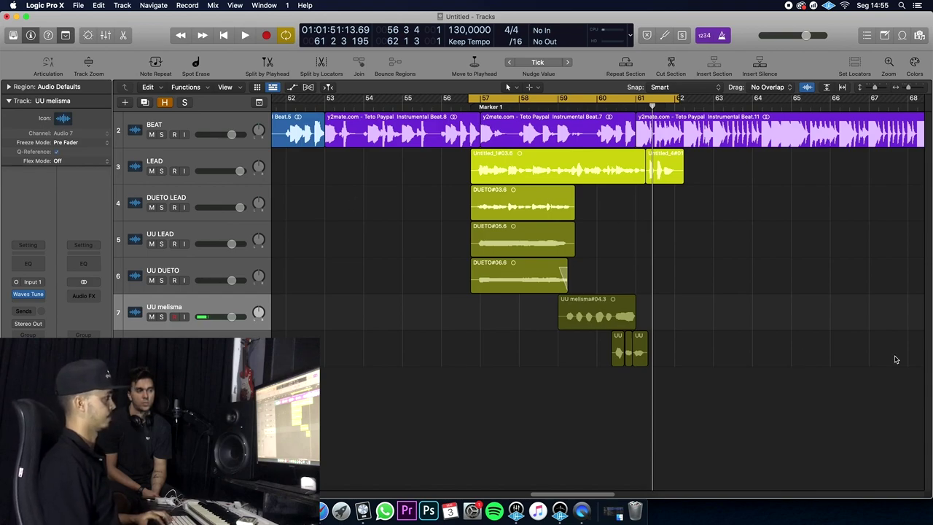
key(space)
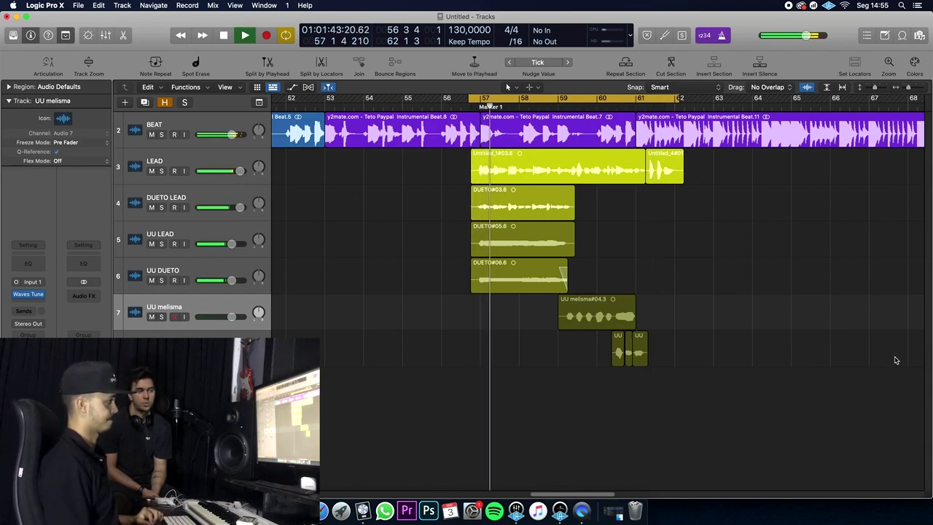